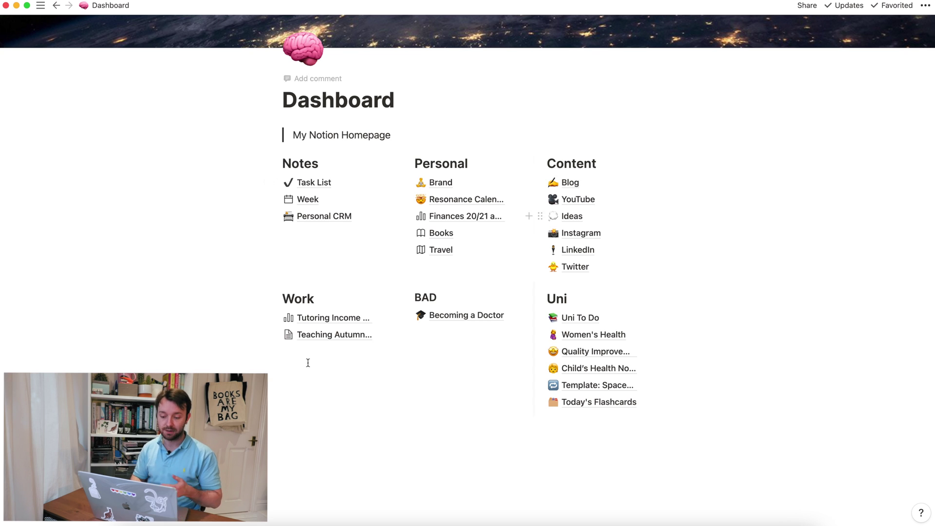
{"action": "scroll", "coordinate": [377, 207], "scroll_direction": "up", "scroll_amount": 2}
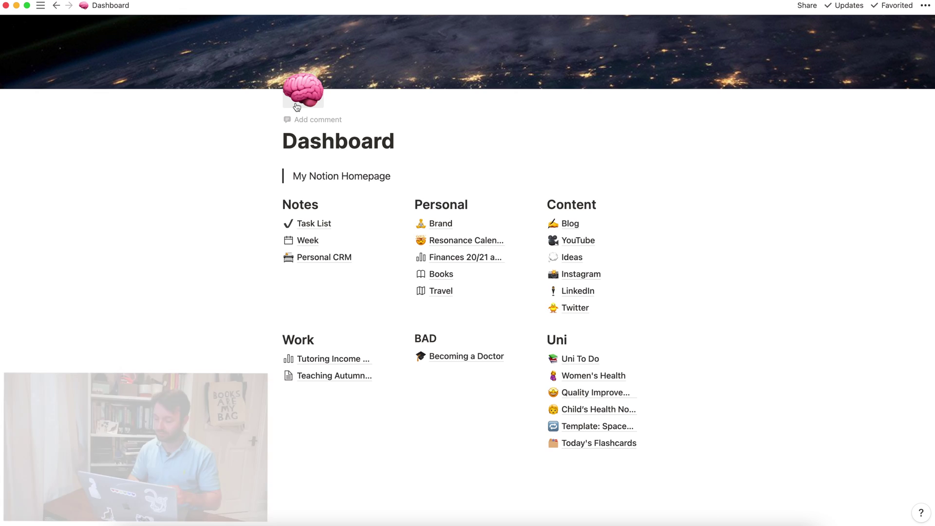
{"action": "scroll", "coordinate": [296, 107], "scroll_direction": "down", "scroll_amount": 1}
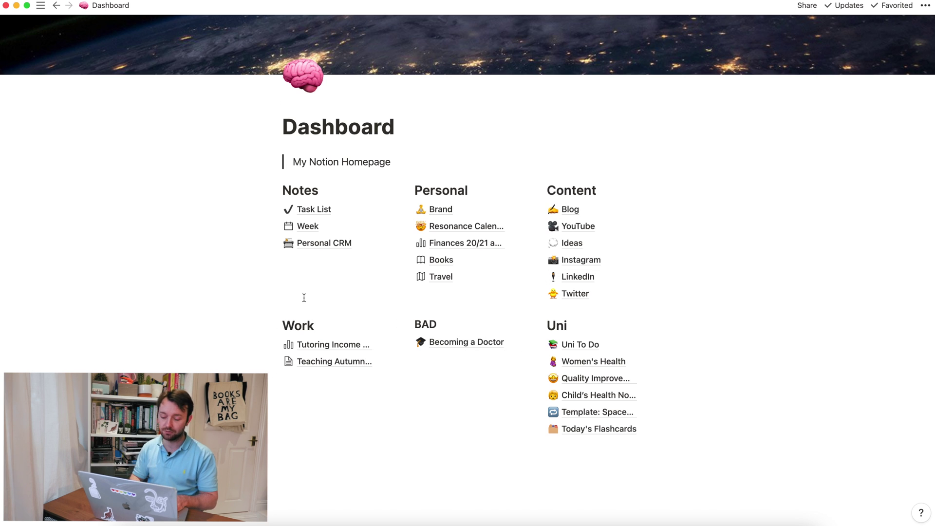
{"action": "scroll", "coordinate": [519, 297], "scroll_direction": "down", "scroll_amount": 1}
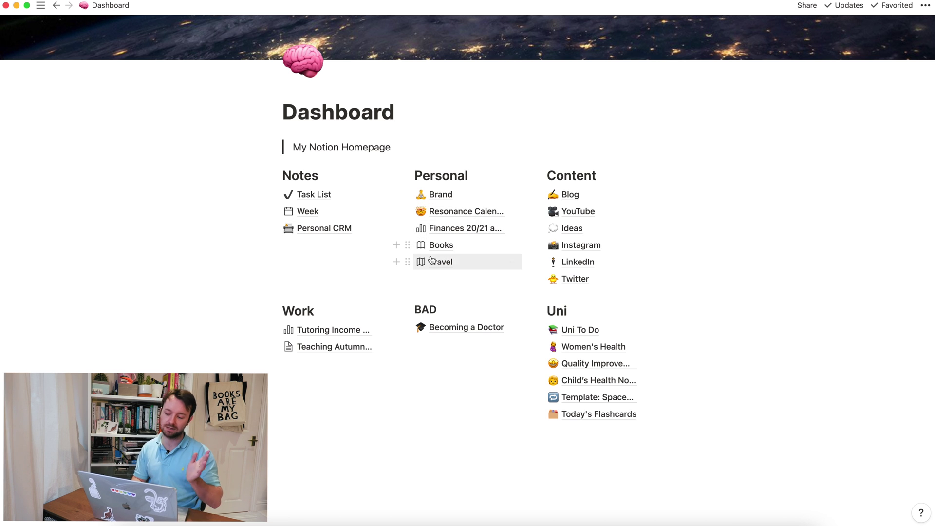
{"action": "left_click", "coordinate": [523, 257]}
{"action": "key", "text": "Return"}
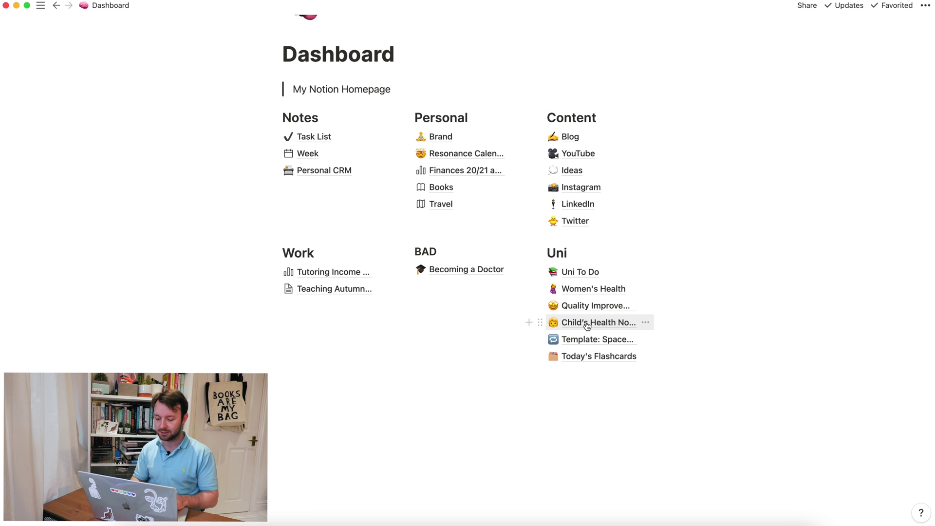
{"action": "left_click_drag", "start_coordinate": [588, 337], "coordinate": [586, 365]}
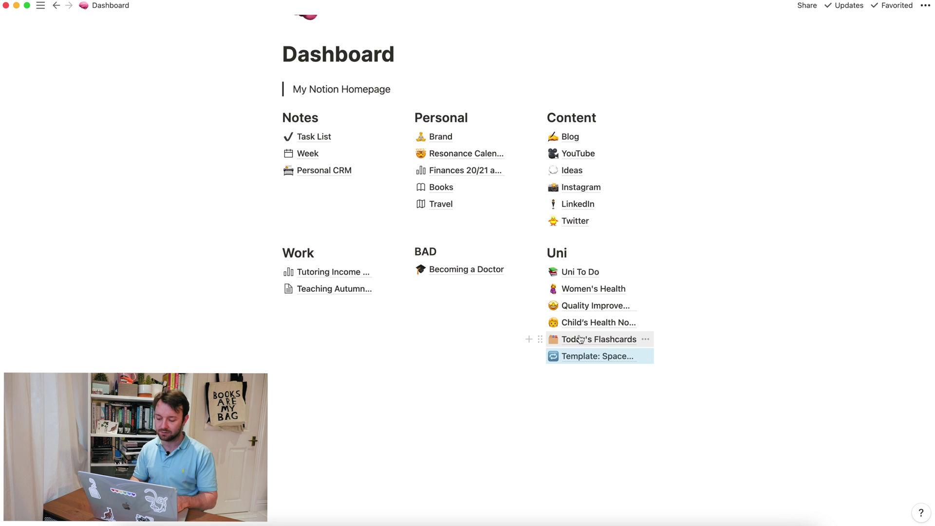
Step: Open the Today's Flashcards page from the Uni list
{"action": "left_click", "coordinate": [609, 340]}
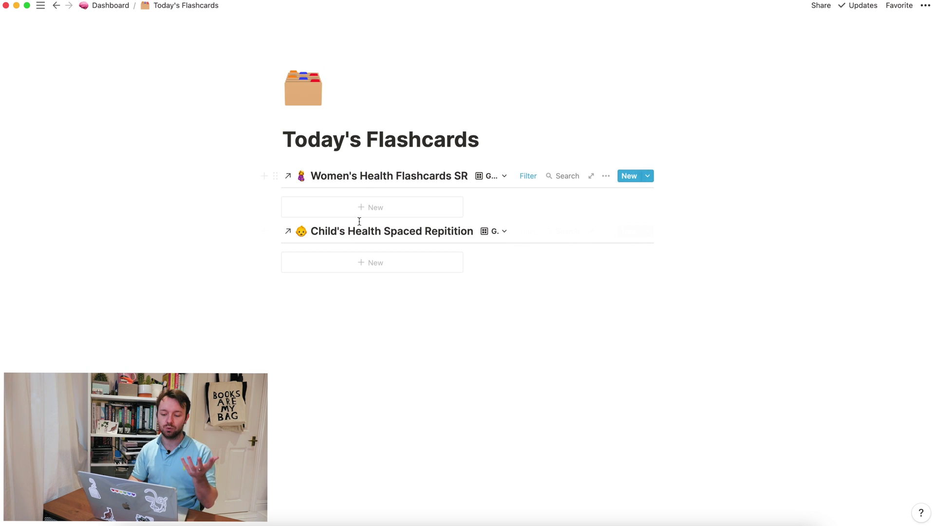
Step: Open Child's Health Spaced Repitition in the All Items view and open the Perthes' Disease card
{"action": "left_click", "coordinate": [349, 231]}
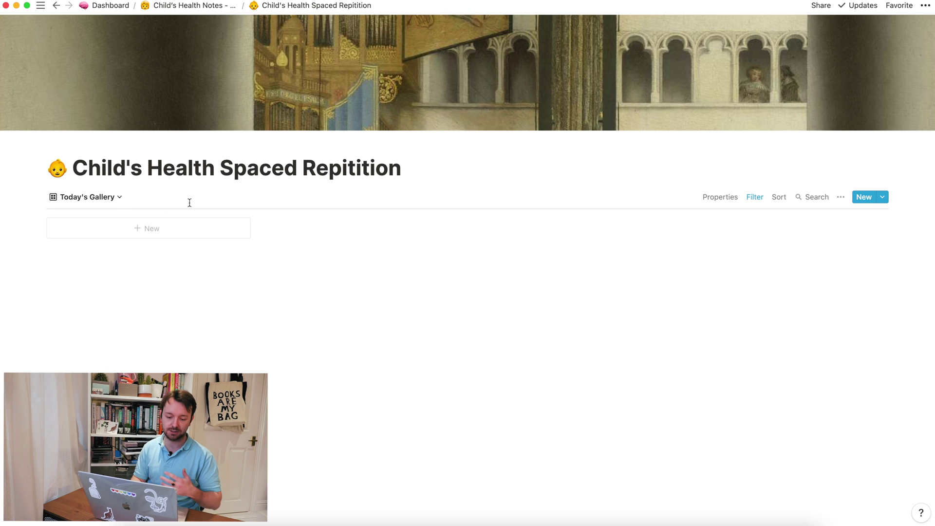
{"action": "left_click", "coordinate": [111, 198]}
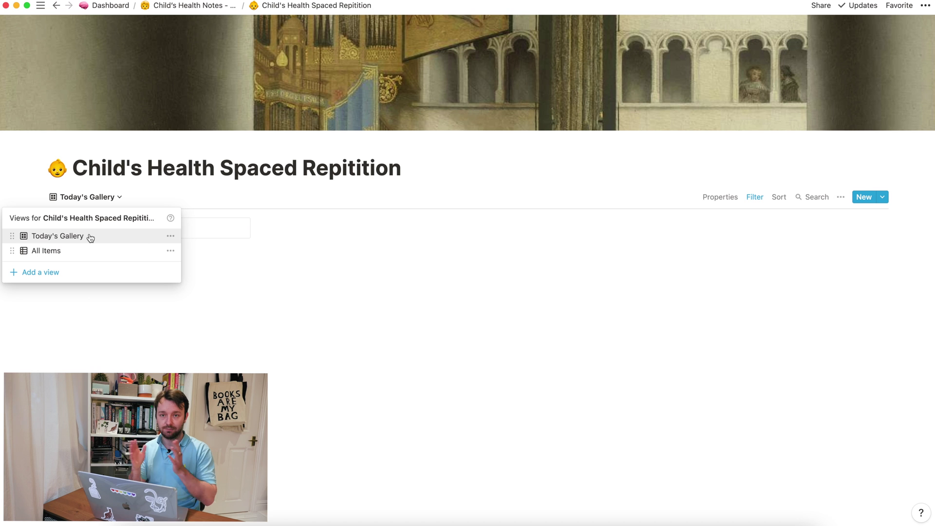
{"action": "left_click", "coordinate": [62, 250]}
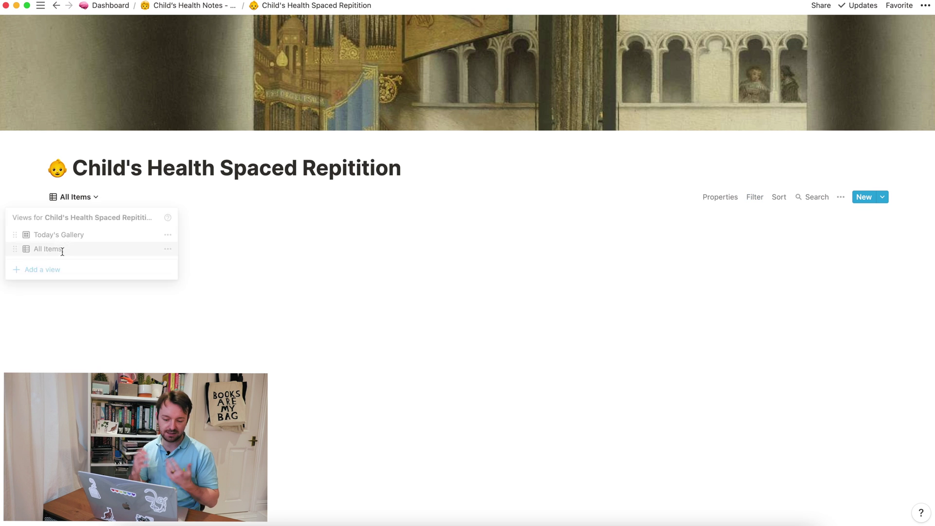
{"action": "scroll", "coordinate": [198, 268], "scroll_direction": "down", "scroll_amount": 3}
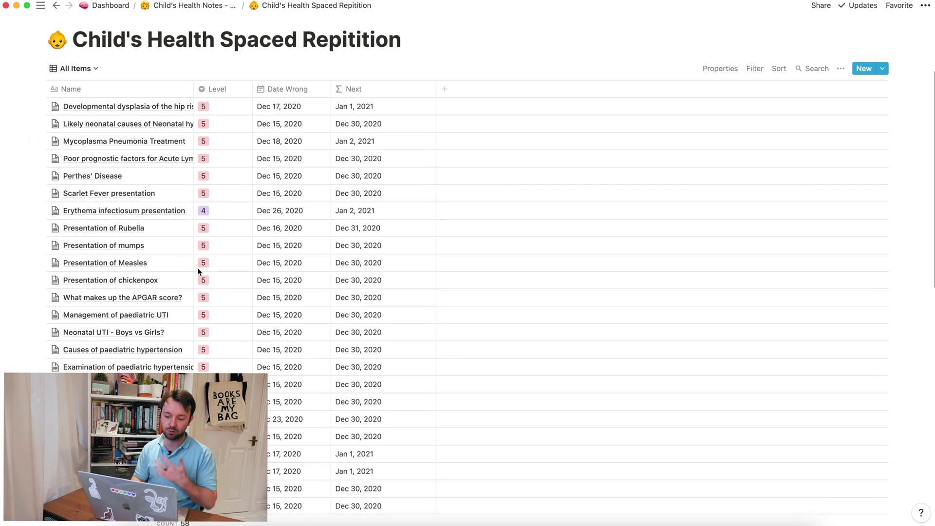
{"action": "scroll", "coordinate": [197, 268], "scroll_direction": "down", "scroll_amount": 2}
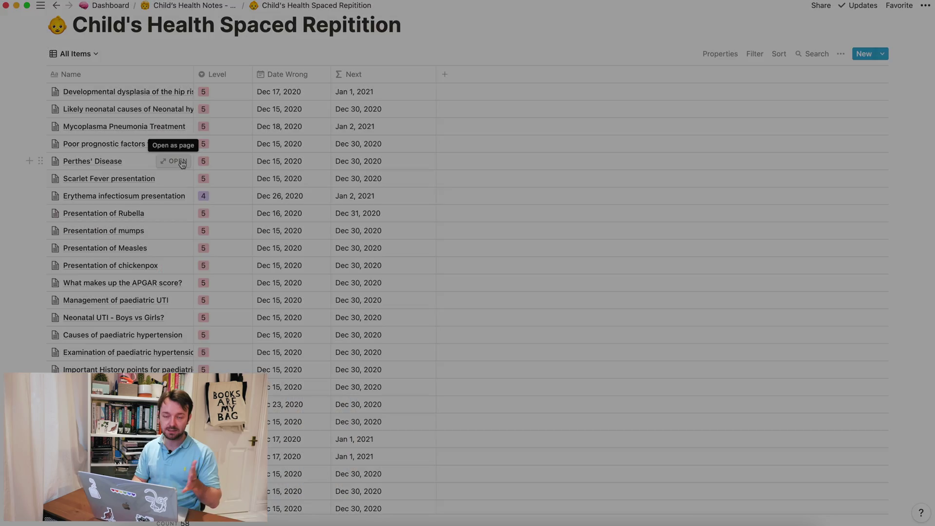
{"action": "left_click", "coordinate": [176, 161]}
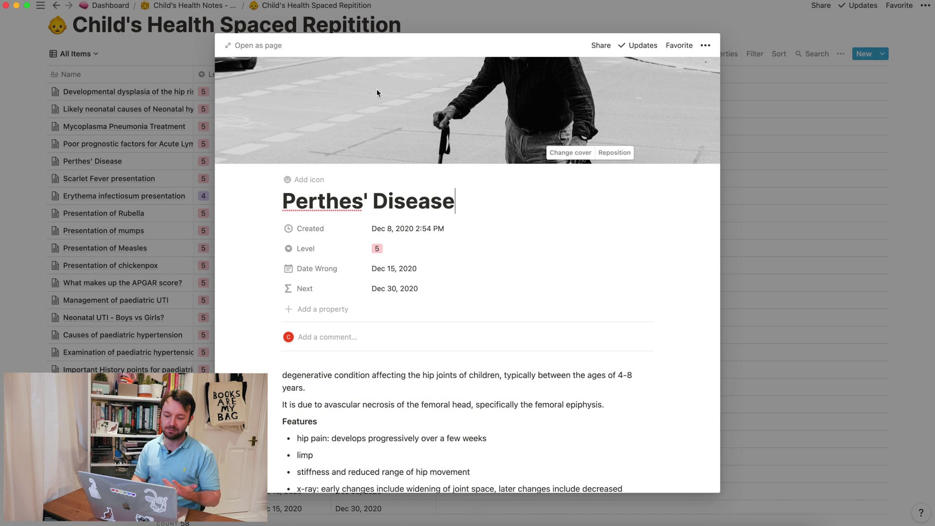
Step: Expand the Perthes' Disease card to a full page and read through its description
{"action": "left_click", "coordinate": [267, 45]}
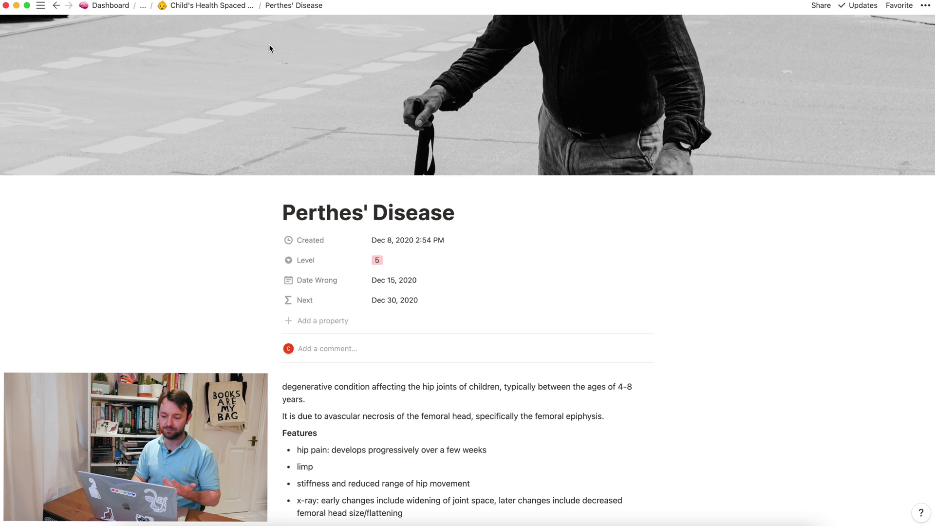
{"action": "scroll", "coordinate": [420, 212], "scroll_direction": "down", "scroll_amount": 3}
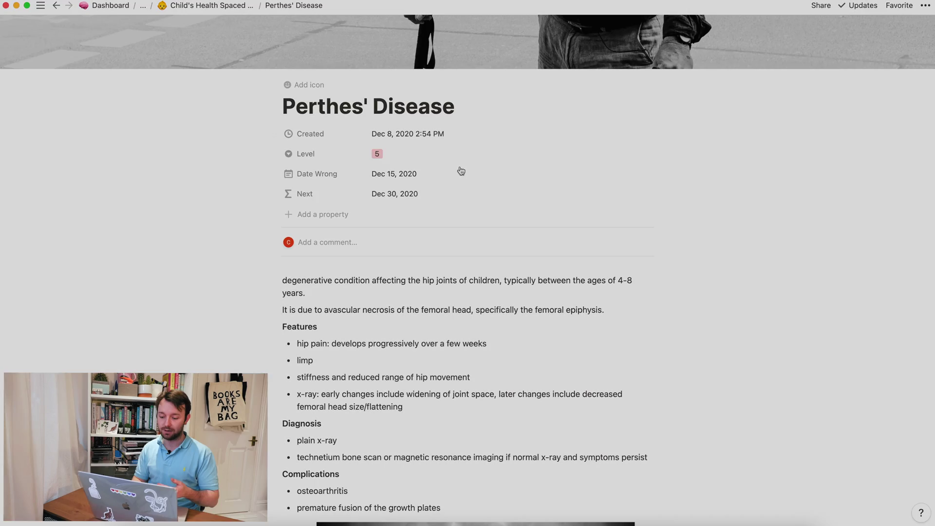
{"action": "scroll", "coordinate": [459, 171], "scroll_direction": "down", "scroll_amount": 5}
{"action": "scroll", "coordinate": [436, 207], "scroll_direction": "down", "scroll_amount": 15}
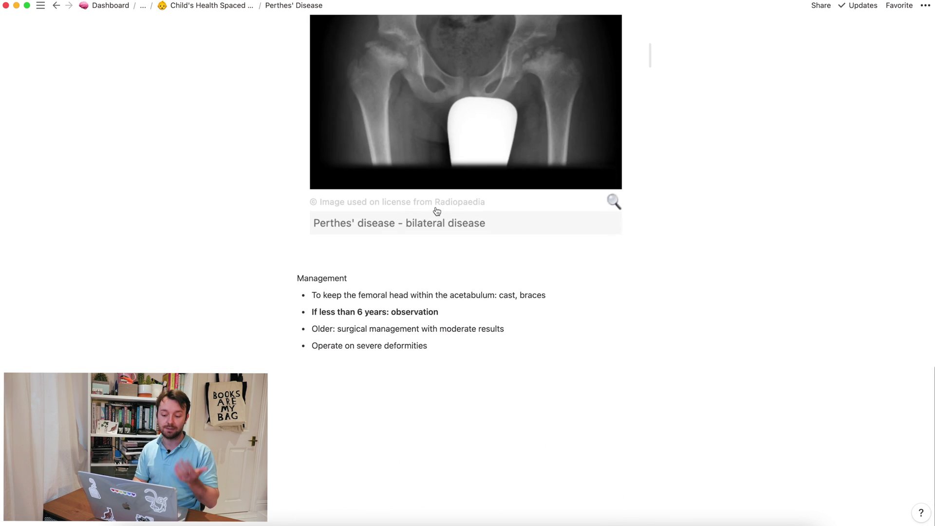
{"action": "scroll", "coordinate": [436, 210], "scroll_direction": "up", "scroll_amount": 20}
{"action": "scroll", "coordinate": [436, 210], "scroll_direction": "down", "scroll_amount": 10}
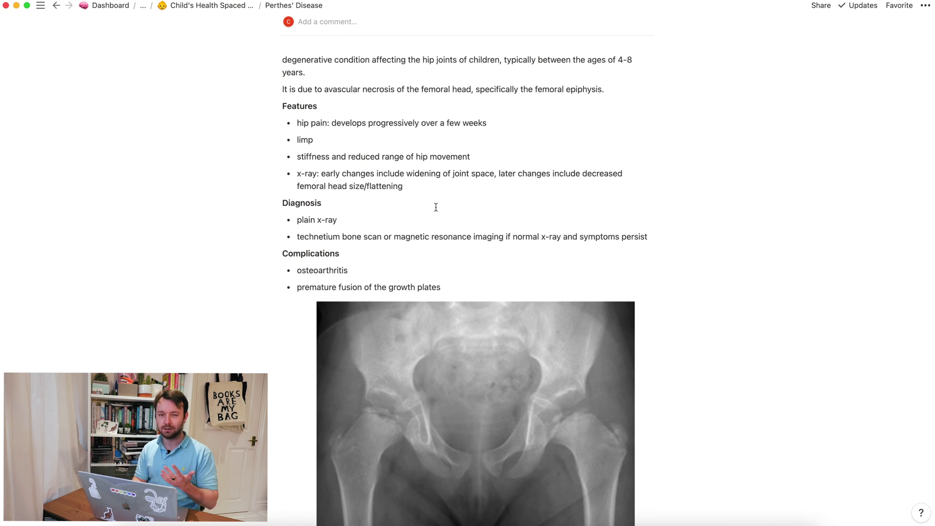
{"action": "scroll", "coordinate": [436, 207], "scroll_direction": "up", "scroll_amount": 1}
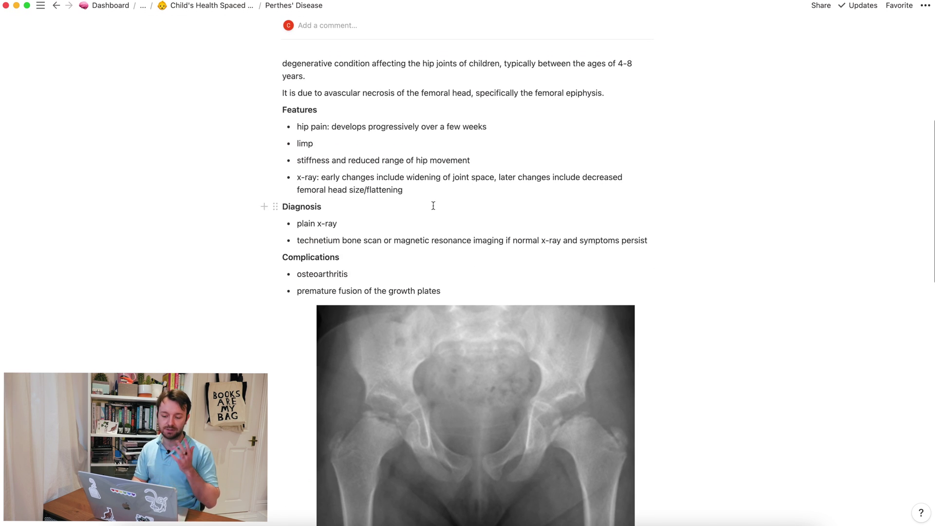
{"action": "left_click_drag", "start_coordinate": [307, 64], "coordinate": [514, 68]}
{"action": "scroll", "coordinate": [507, 189], "scroll_direction": "down", "scroll_amount": 5}
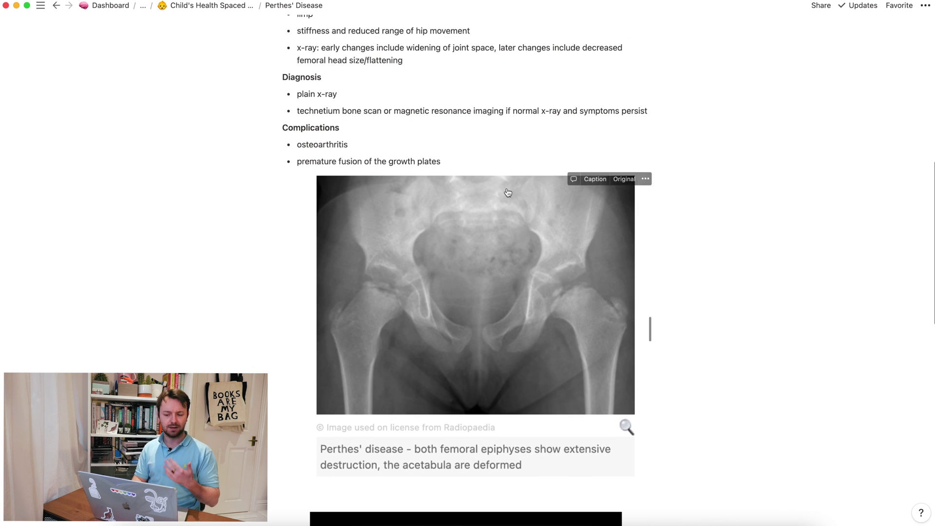
{"action": "double_click", "coordinate": [400, 112]}
{"action": "left_click", "coordinate": [387, 151]}
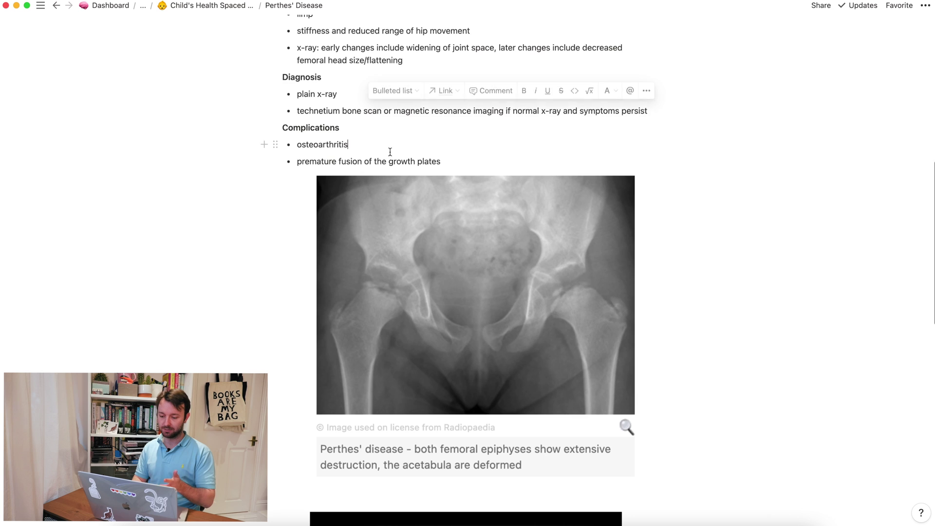
Step: Change the card's Date Wrong to Dec 14, 2020
{"action": "scroll", "coordinate": [375, 160], "scroll_direction": "down", "scroll_amount": 10}
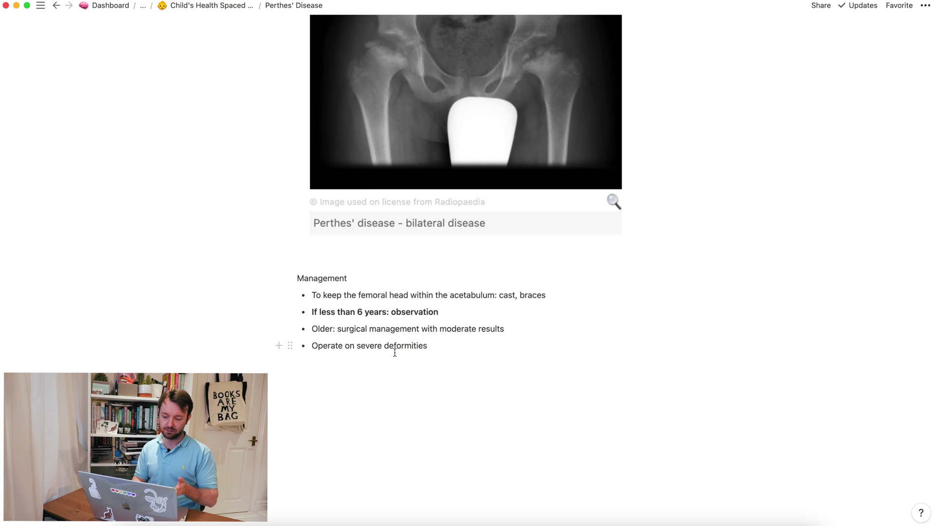
{"action": "scroll", "coordinate": [395, 350], "scroll_direction": "up", "scroll_amount": 4}
{"action": "scroll", "coordinate": [441, 262], "scroll_direction": "up", "scroll_amount": 15}
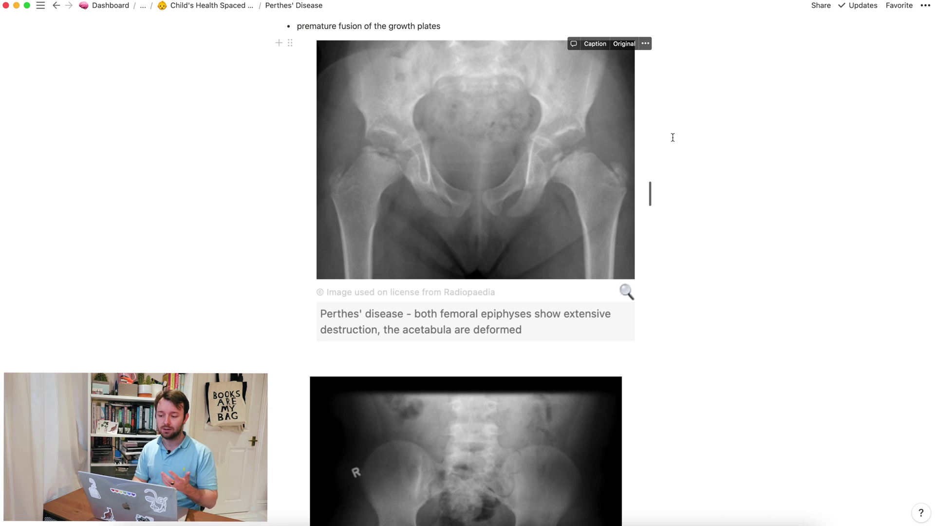
{"action": "scroll", "coordinate": [672, 138], "scroll_direction": "up", "scroll_amount": 2}
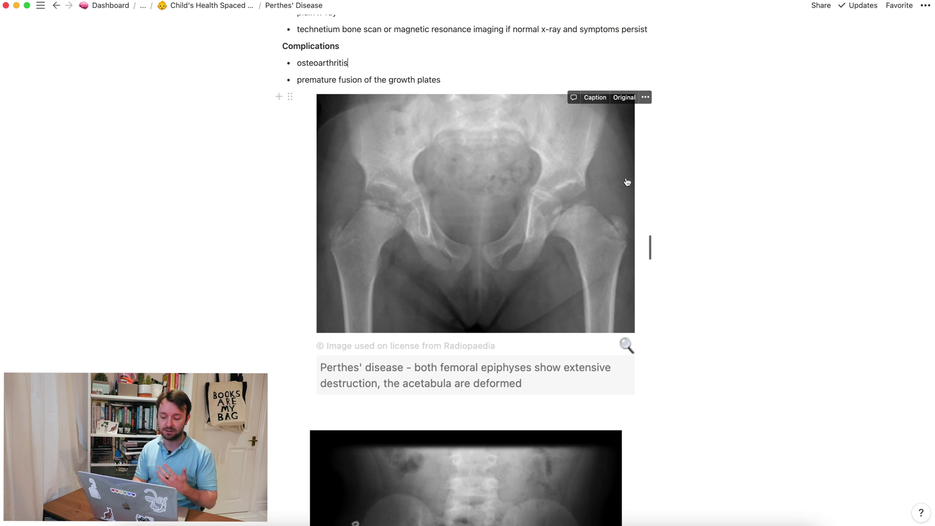
{"action": "scroll", "coordinate": [710, 191], "scroll_direction": "up", "scroll_amount": 15}
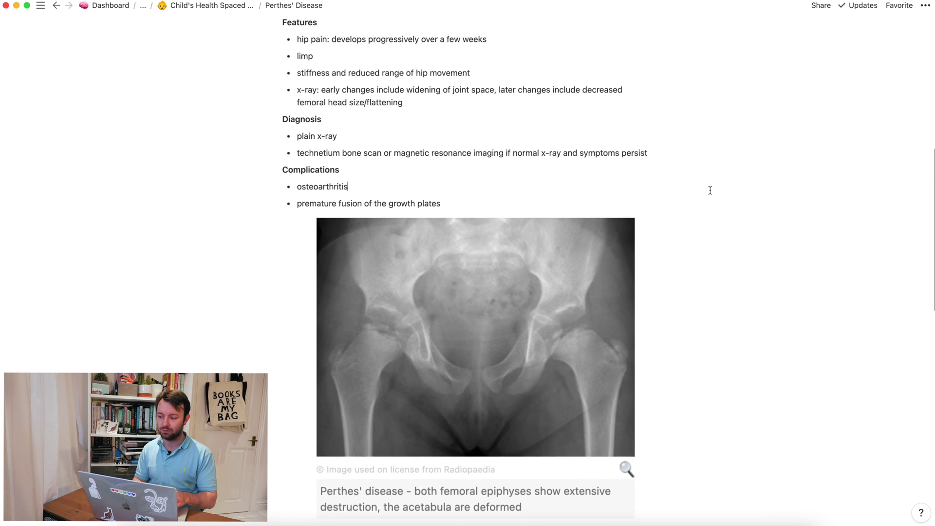
{"action": "scroll", "coordinate": [710, 190], "scroll_direction": "down", "scroll_amount": 10}
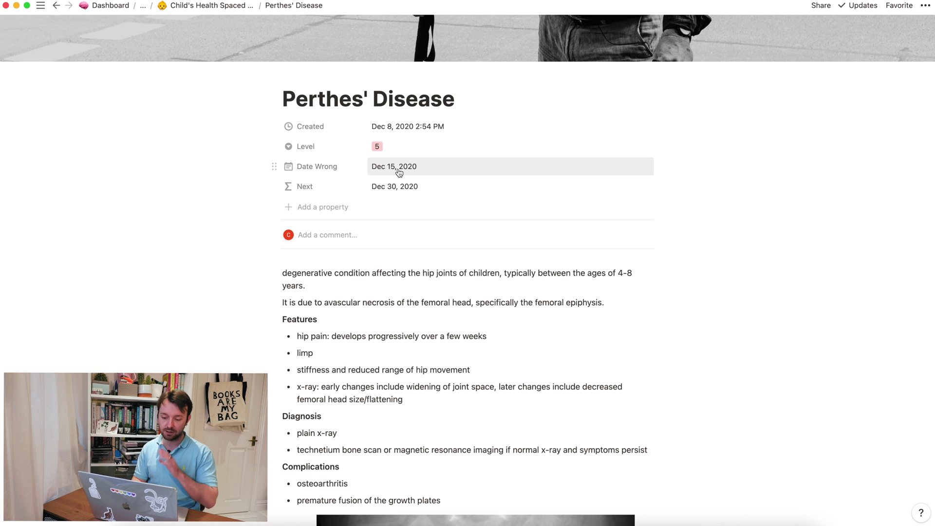
{"action": "left_click", "coordinate": [397, 171]}
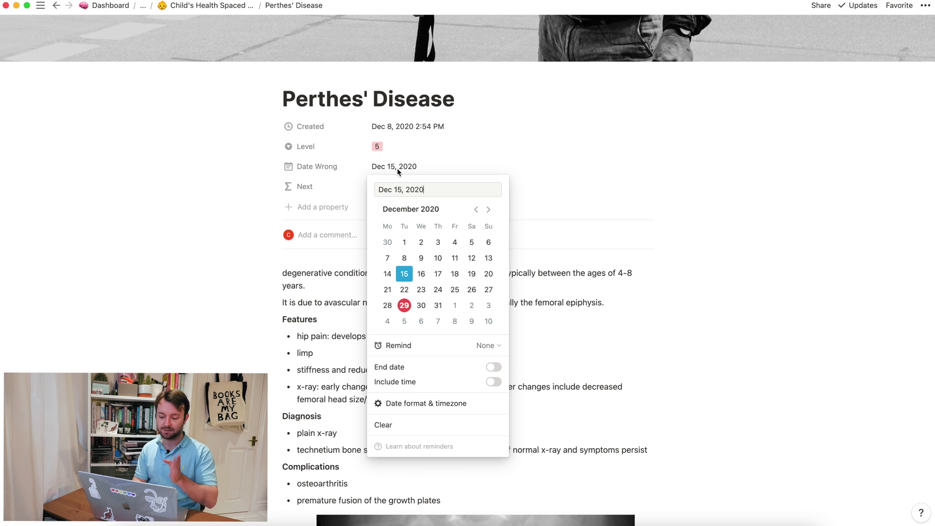
{"action": "left_click", "coordinate": [387, 274]}
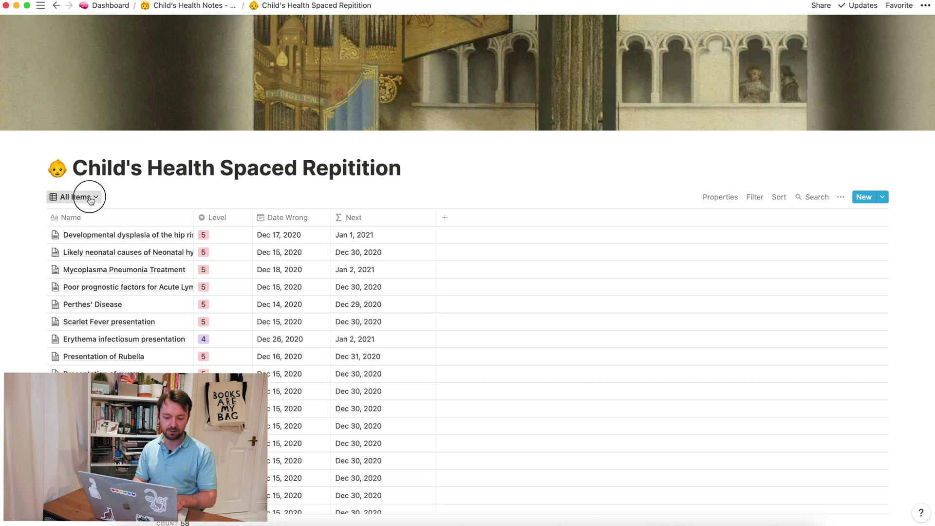
Step: Switch the database view from All Items to Today's Gallery
{"action": "left_click", "coordinate": [86, 197]}
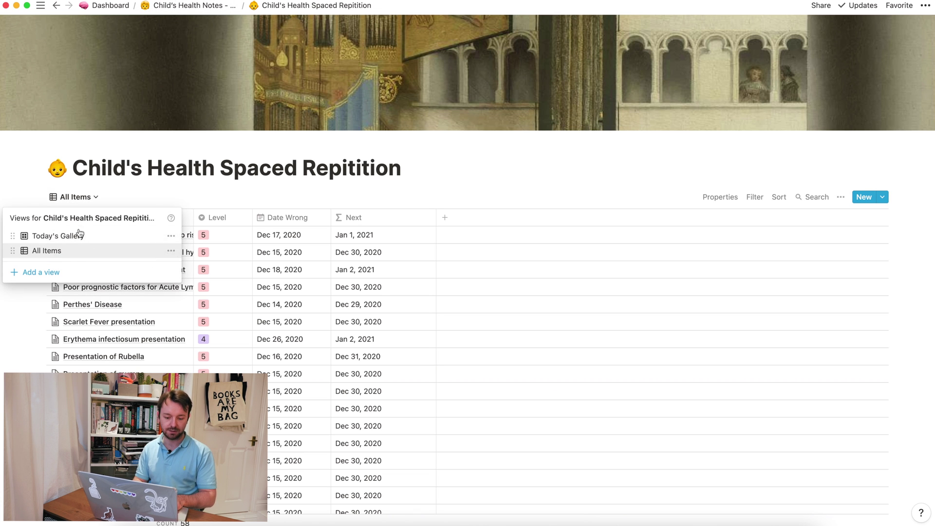
{"action": "left_click", "coordinate": [80, 236]}
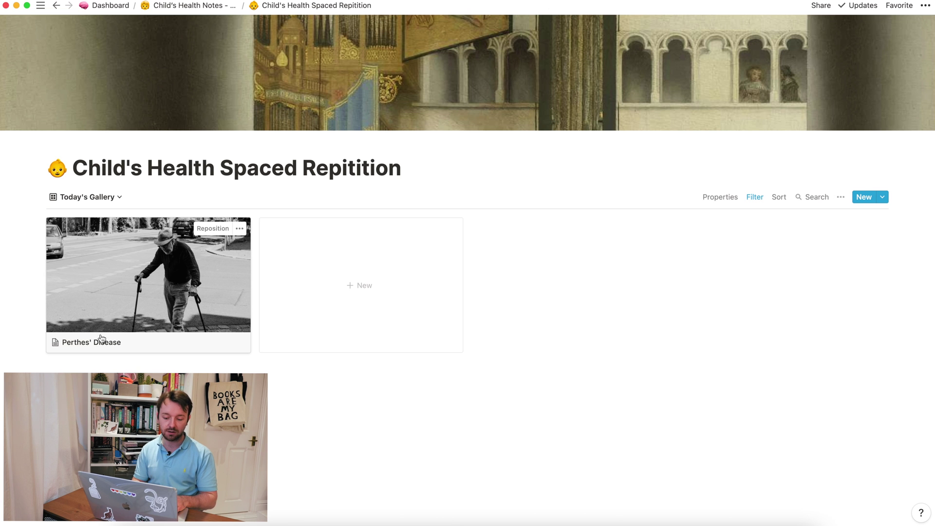
Step: Open the Perthes' Disease gallery card and show its Level options, currently 5
{"action": "left_click", "coordinate": [195, 323]}
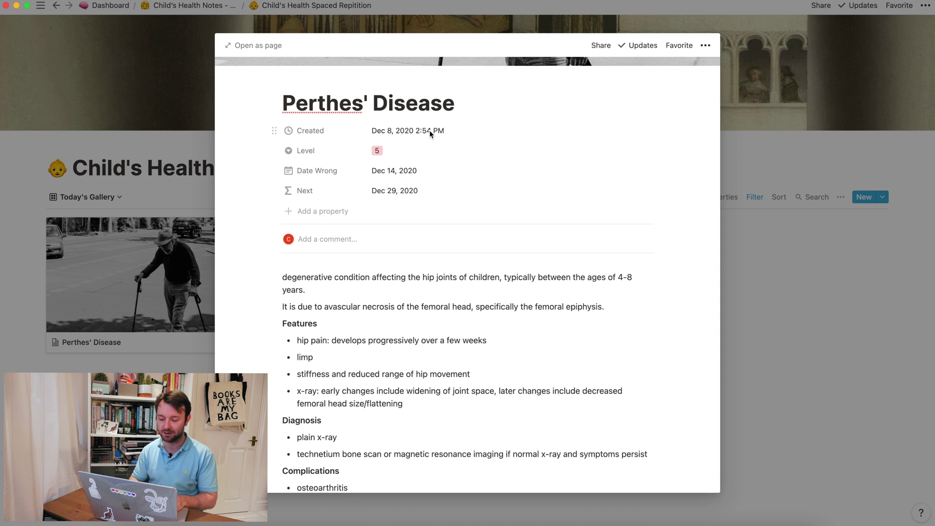
{"action": "left_click", "coordinate": [379, 153]}
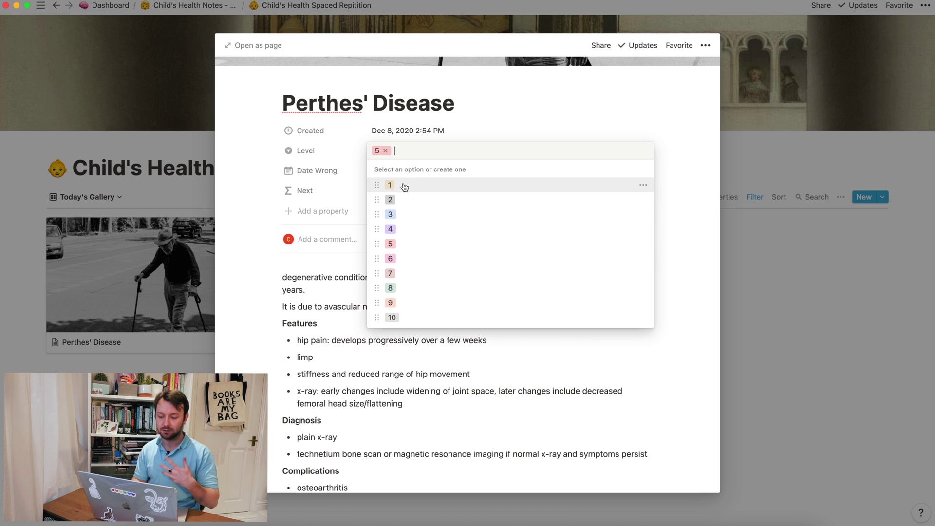
Step: Reopen the Perthes' Disease card, raise its Level from 5 to 6, and close it
{"action": "left_click", "coordinate": [692, 268]}
{"action": "key", "text": "Escape"}
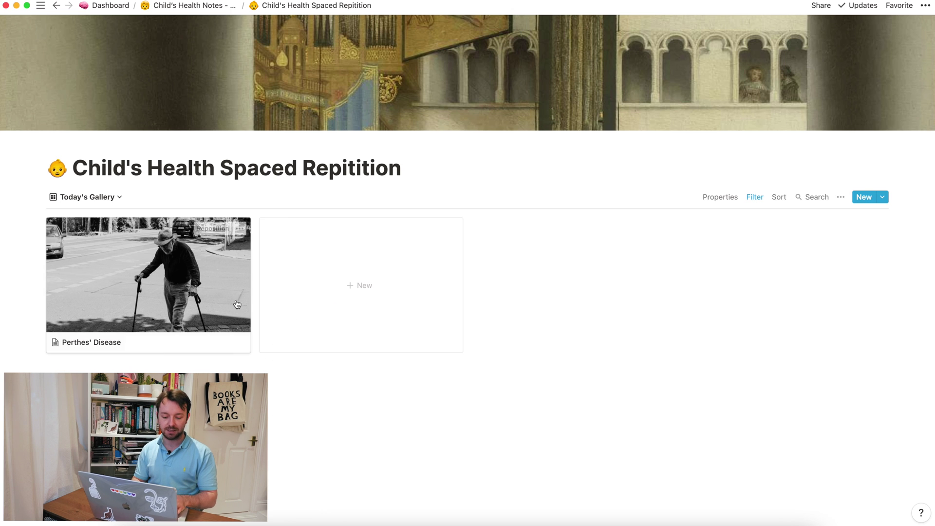
{"action": "left_click", "coordinate": [148, 306]}
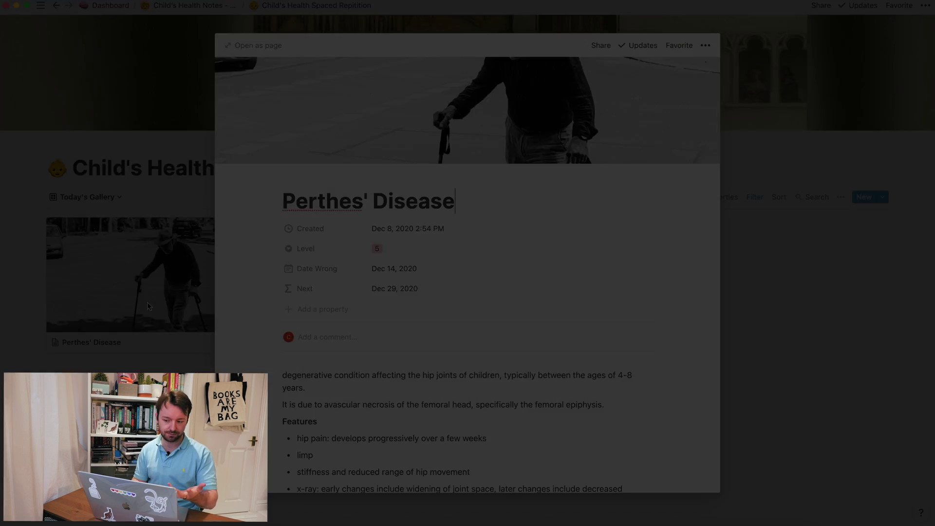
{"action": "left_click", "coordinate": [385, 168]}
{"action": "left_click", "coordinate": [398, 278]}
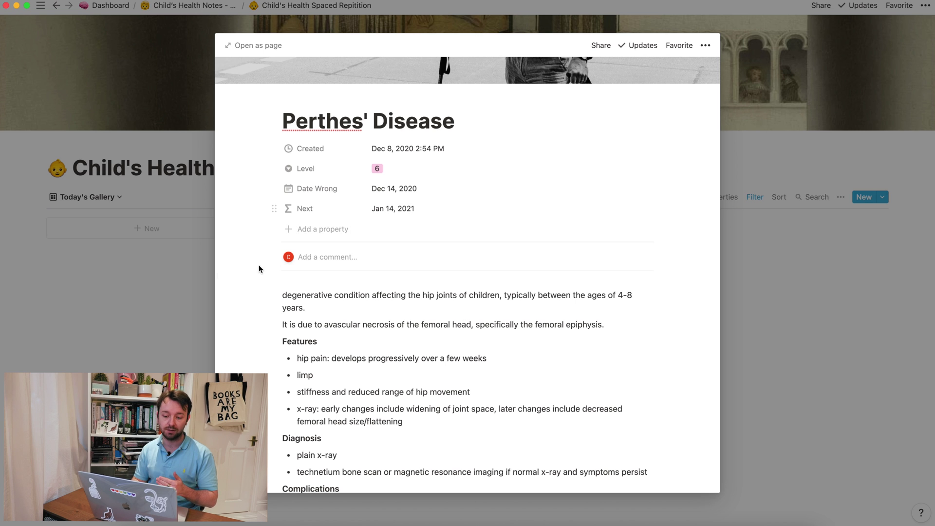
{"action": "left_click", "coordinate": [177, 273]}
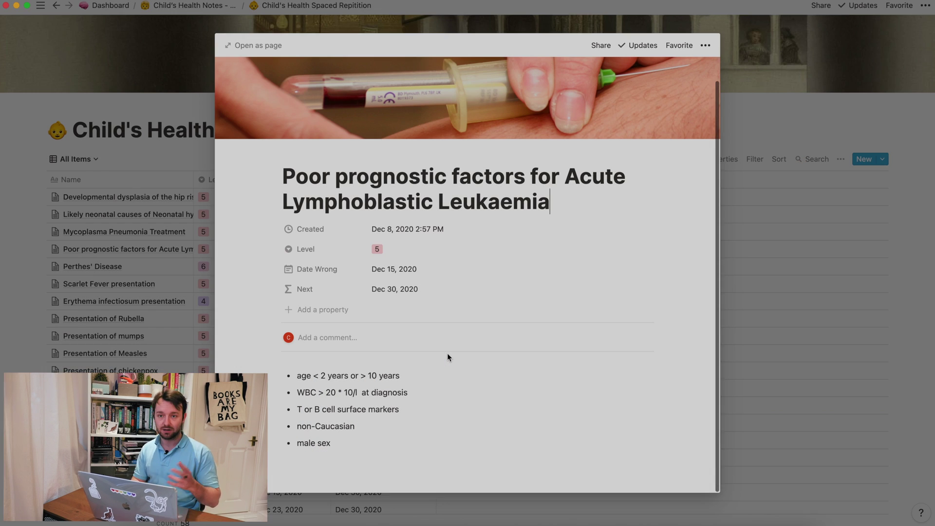
Step: Close the Poor prognostic factors card and open the Next column's property menu
{"action": "scroll", "coordinate": [443, 319], "scroll_direction": "up", "scroll_amount": 1}
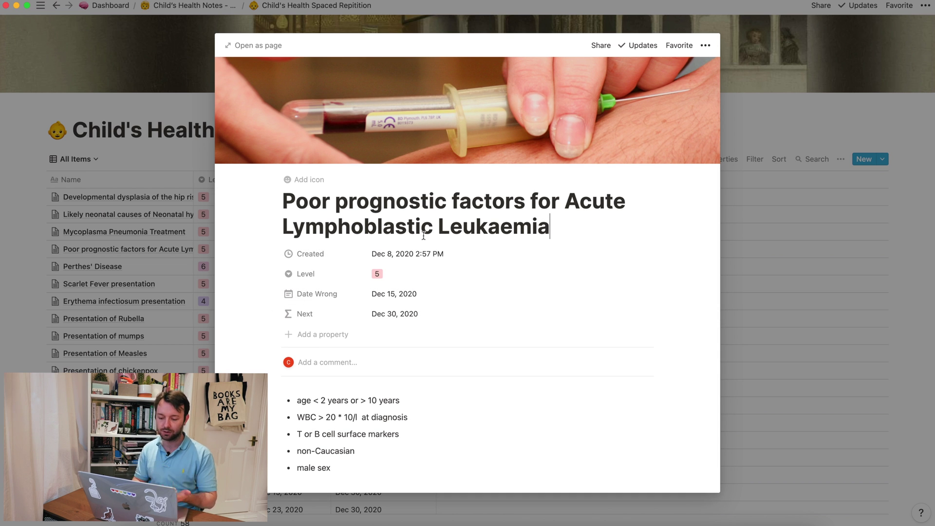
{"action": "scroll", "coordinate": [556, 270], "scroll_direction": "down", "scroll_amount": 1}
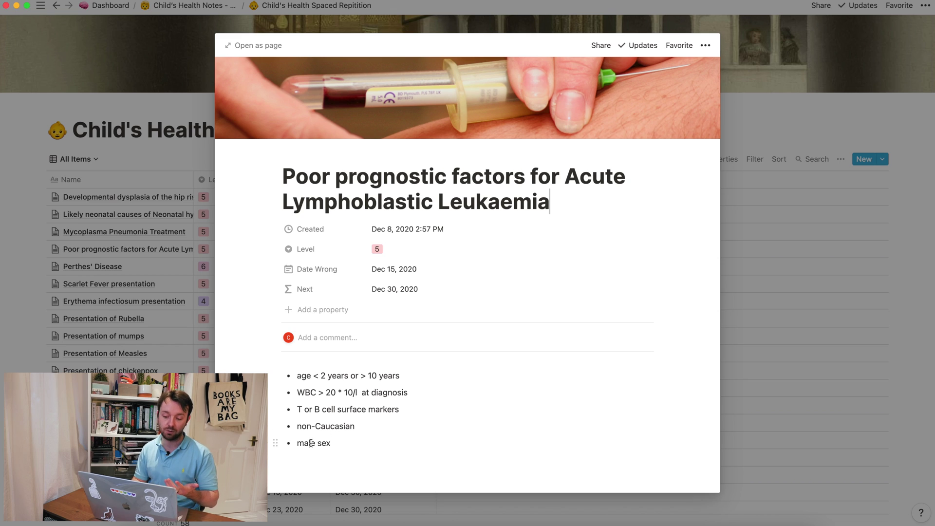
{"action": "key", "text": "Escape"}
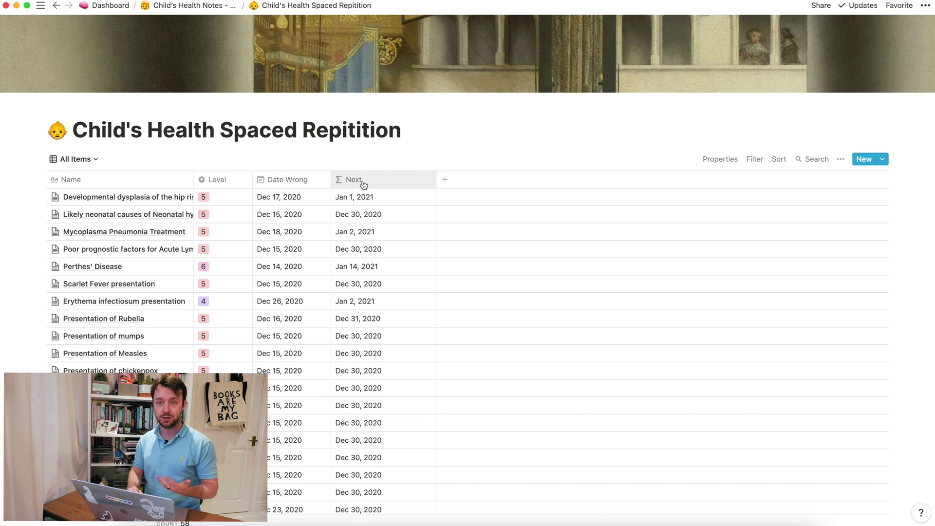
{"action": "left_click", "coordinate": [363, 184]}
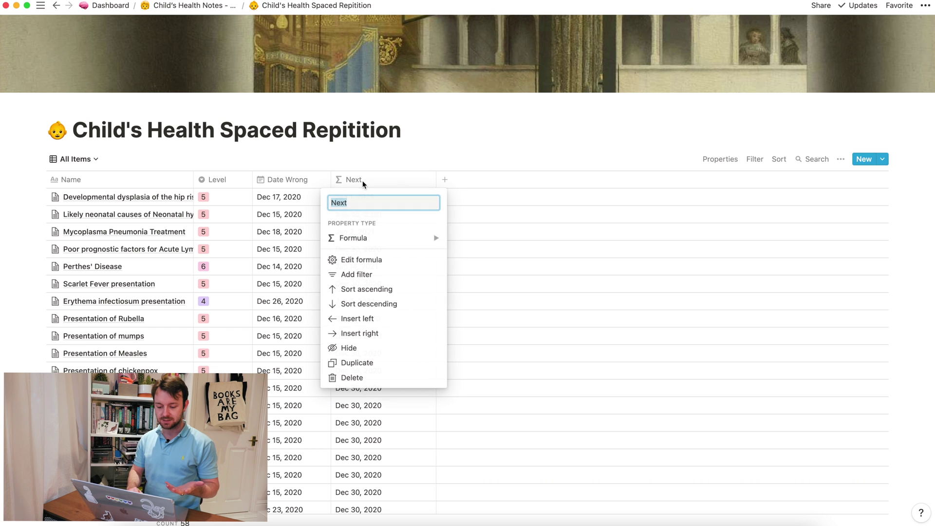
Step: Inspect the Next formula, then show the Level choices of a new untitled Level 1 card
{"action": "left_click", "coordinate": [370, 259]}
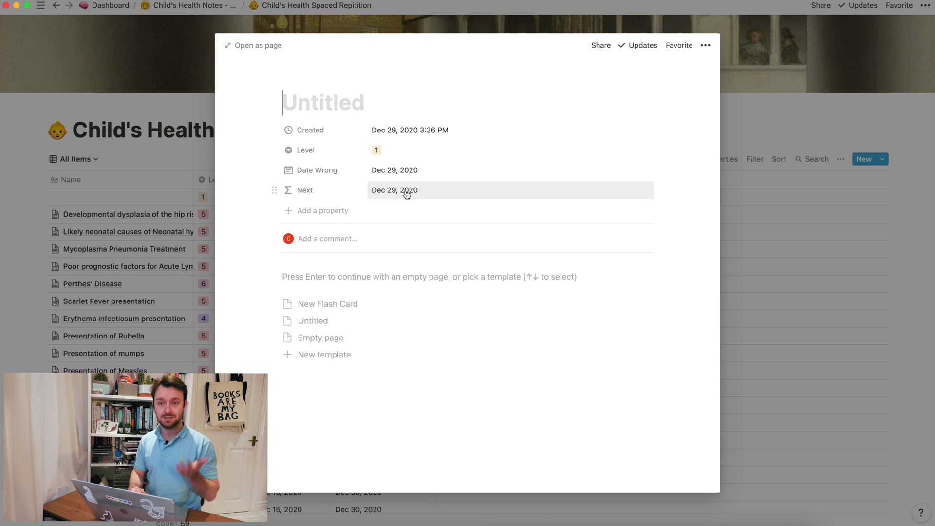
{"action": "left_click", "coordinate": [404, 143]}
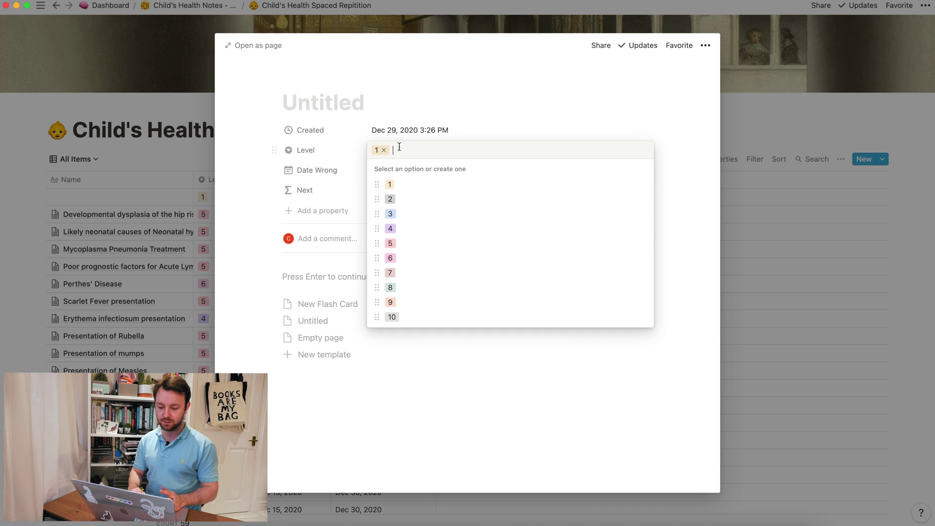
Step: Step the new card's Level through 2, 3, 4, 5, 6 and 7, watching its Next date grow
{"action": "left_click", "coordinate": [406, 201]}
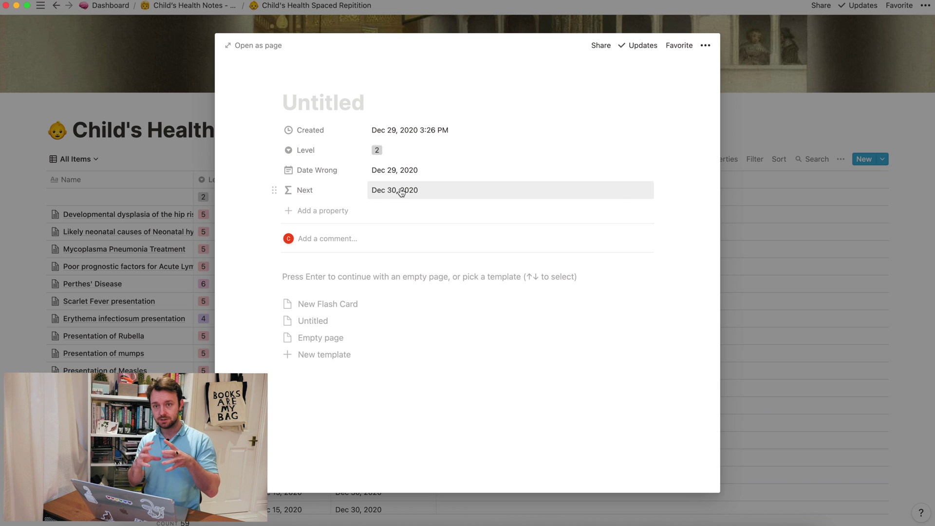
{"action": "left_click", "coordinate": [401, 150]}
{"action": "left_click", "coordinate": [416, 213]}
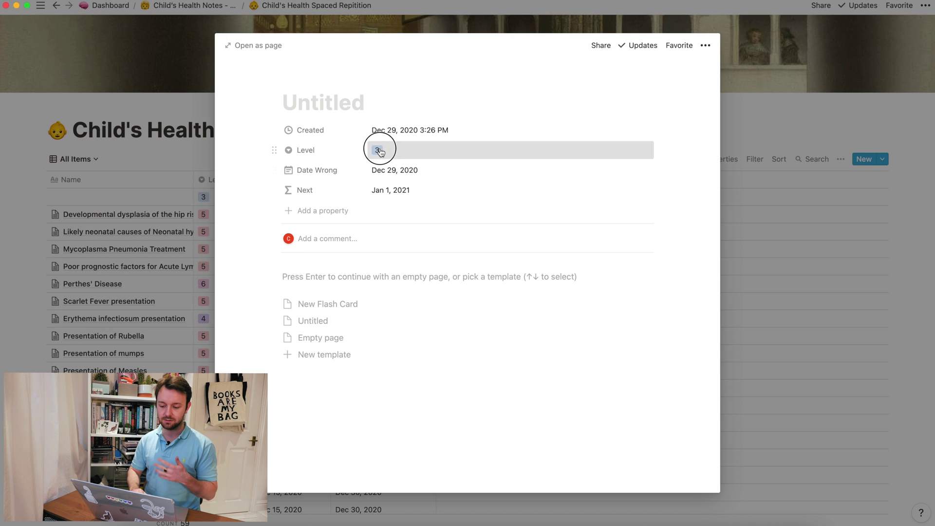
{"action": "left_click", "coordinate": [381, 149]}
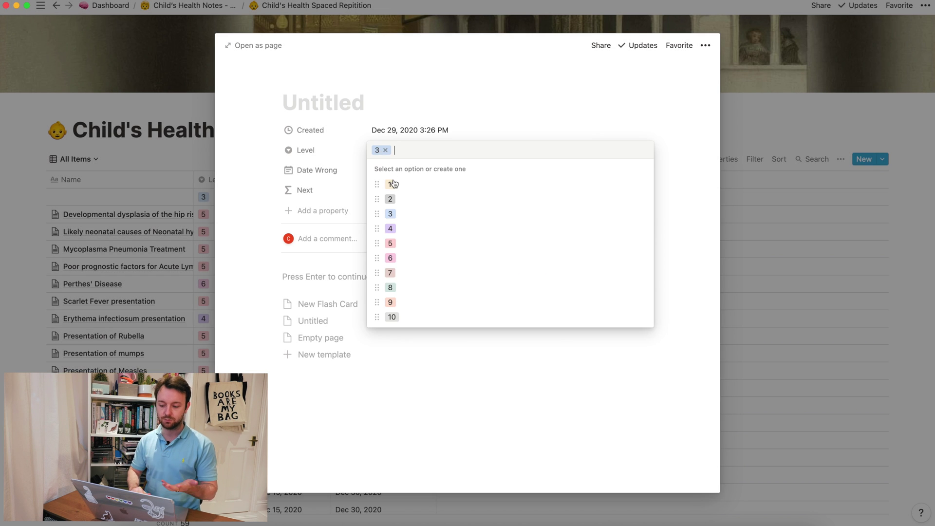
{"action": "left_click", "coordinate": [391, 229]}
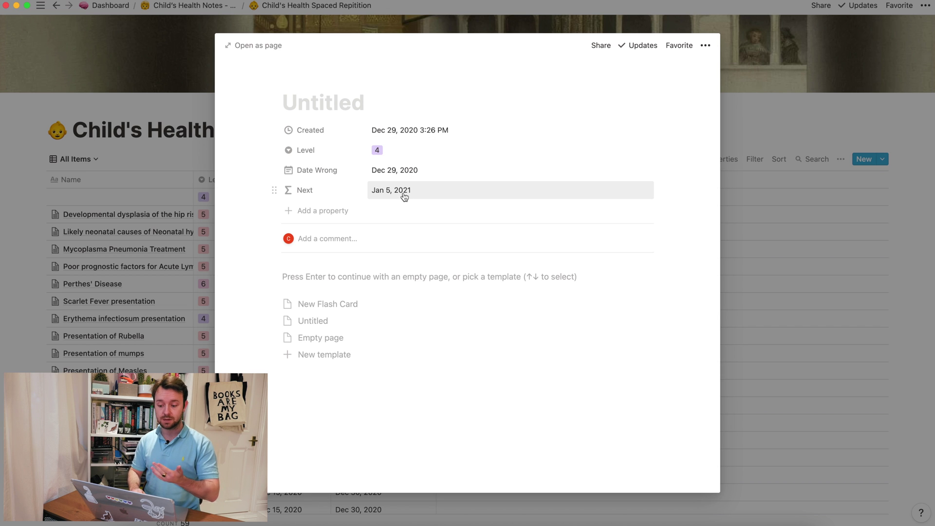
{"action": "left_click", "coordinate": [385, 151]}
{"action": "left_click", "coordinate": [409, 242]}
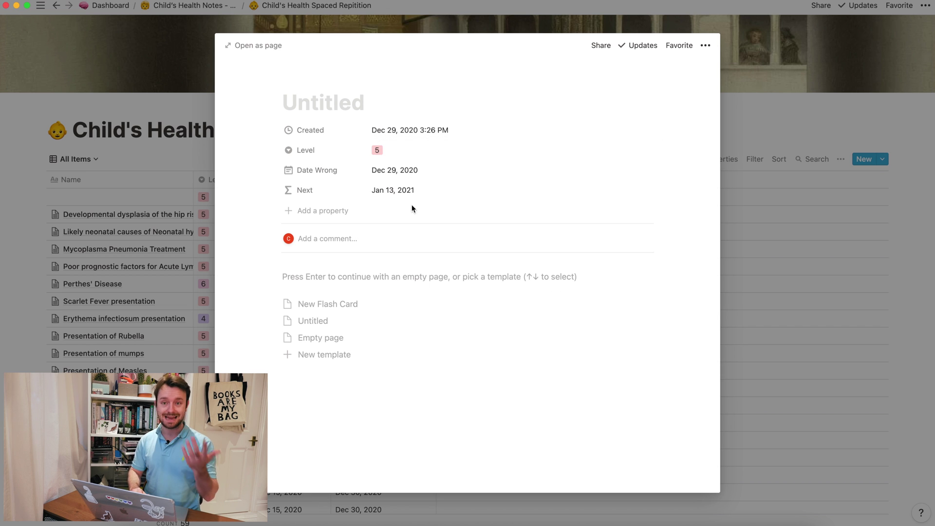
{"action": "left_click", "coordinate": [390, 152]}
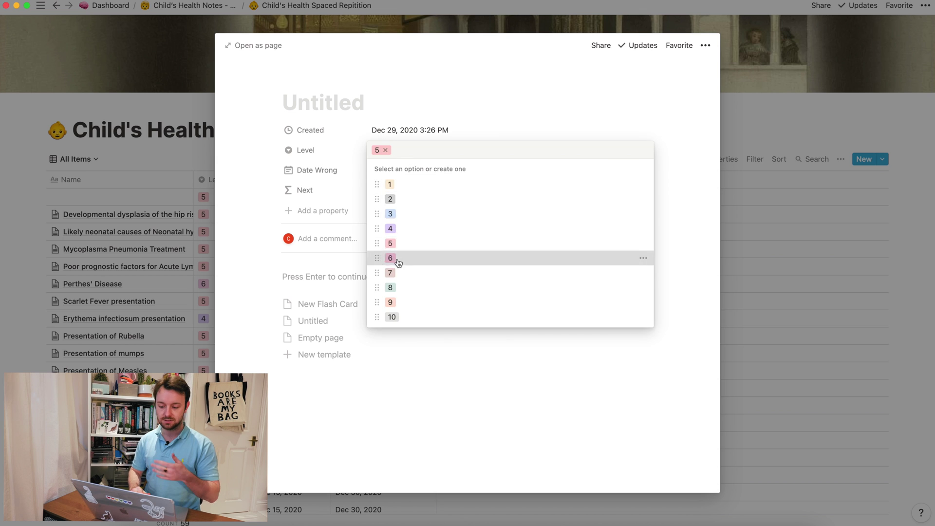
{"action": "left_click", "coordinate": [391, 258]}
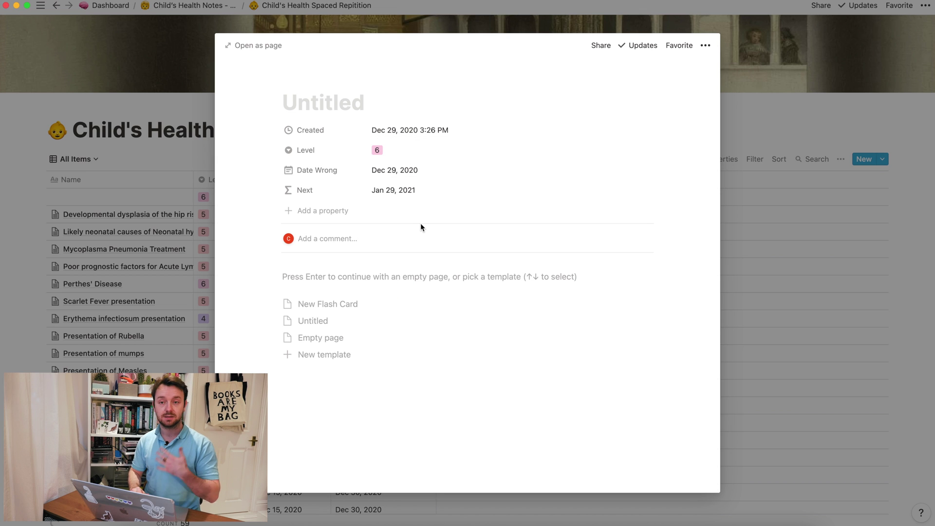
{"action": "left_click", "coordinate": [387, 152]}
{"action": "left_click", "coordinate": [399, 273]}
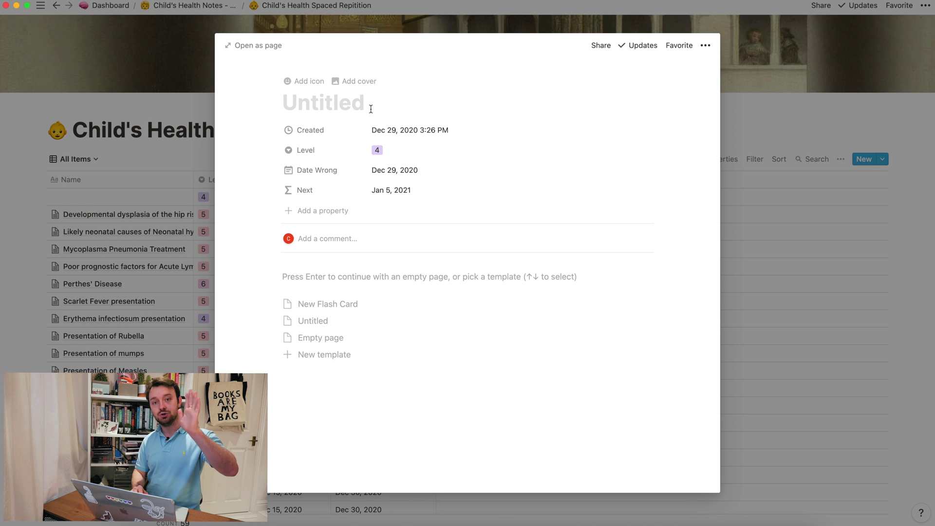
{"action": "left_click", "coordinate": [377, 155]}
Step: Keep Level 4 and show the Next formula's dateAdd calculation from Date Wrong and Level
{"action": "left_click", "coordinate": [481, 128]}
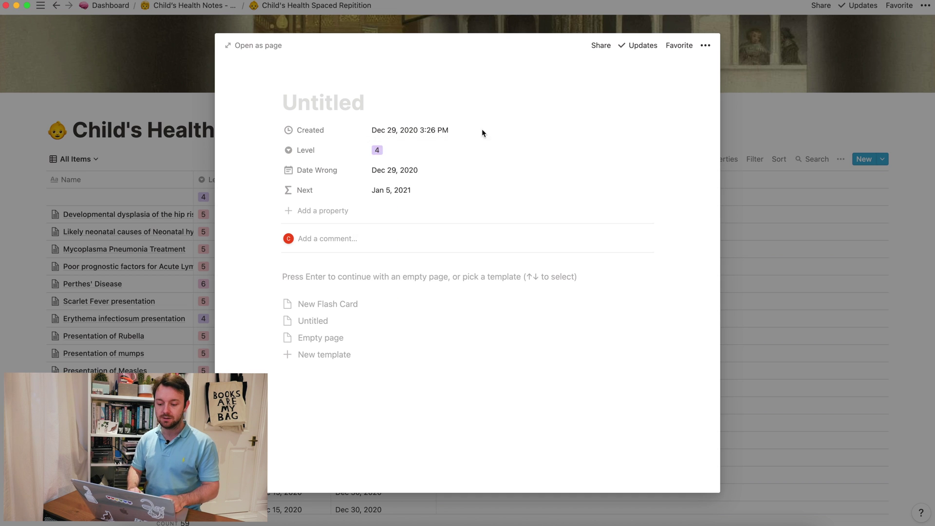
{"action": "left_click", "coordinate": [374, 189]}
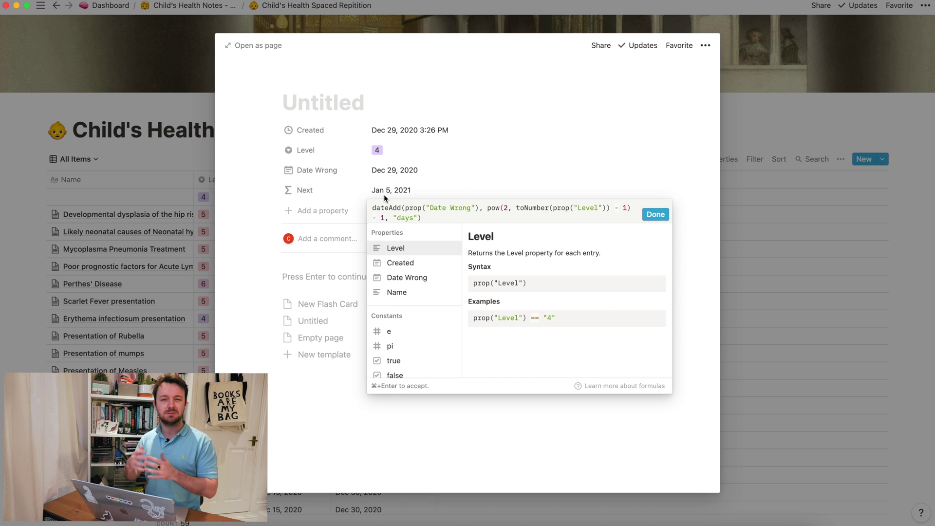